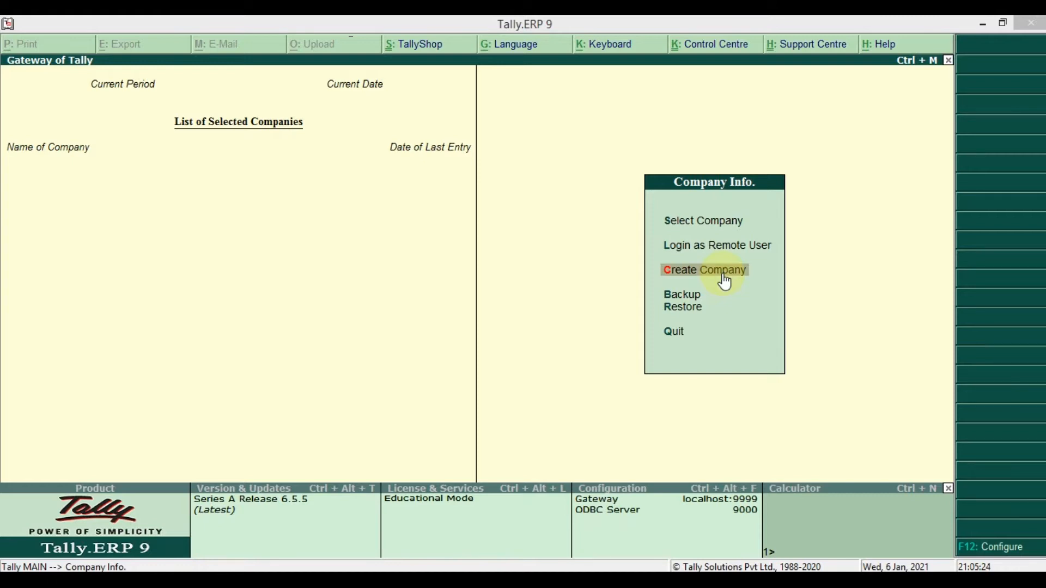
Start a new company in Company Creation, return to the Directory field, and open File Explorer at This PC
left_click(724, 272)
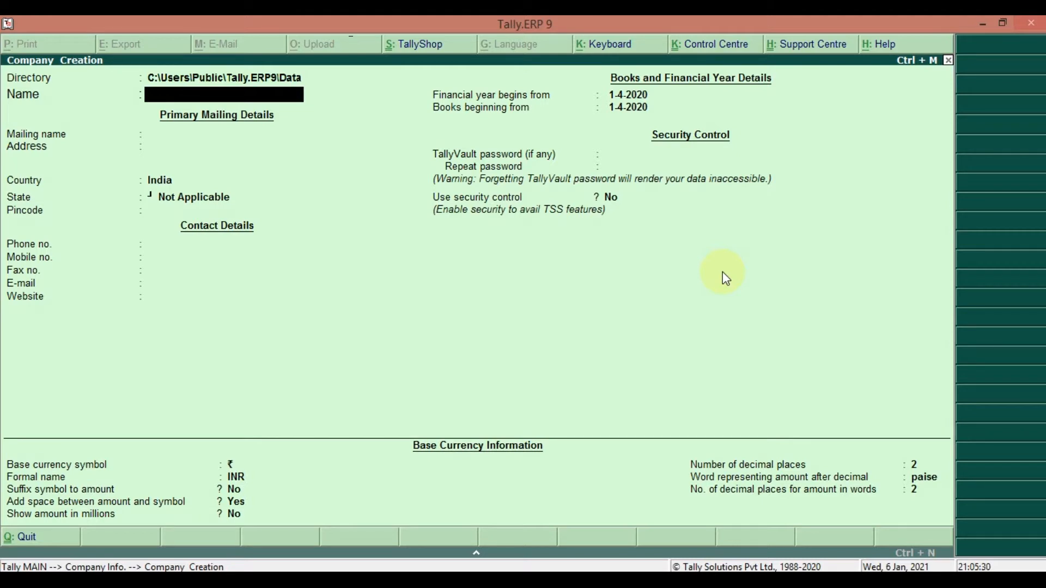
key("BackSpace")
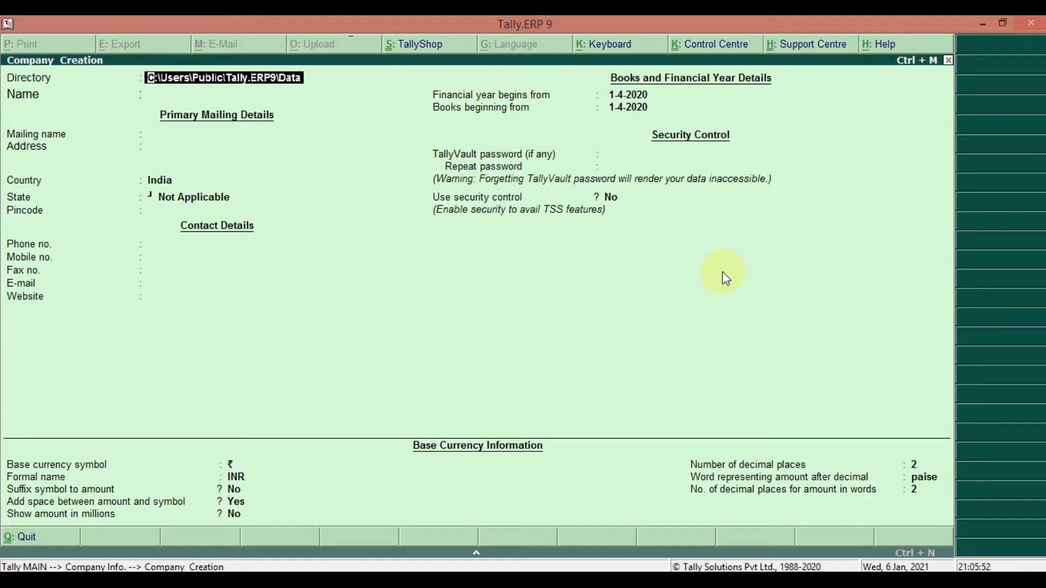
key("super+e")
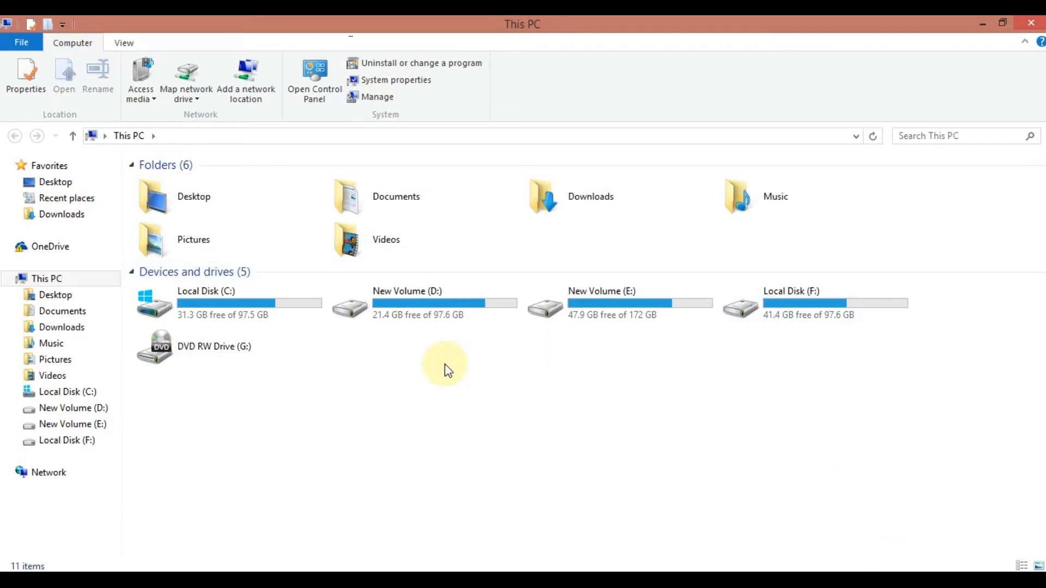
Resize Explorer beside the form and browse to C:\Users\Public\Tally.ERP9\Data
left_click(1002, 23)
left_click_drag(636, 137, 512, 58)
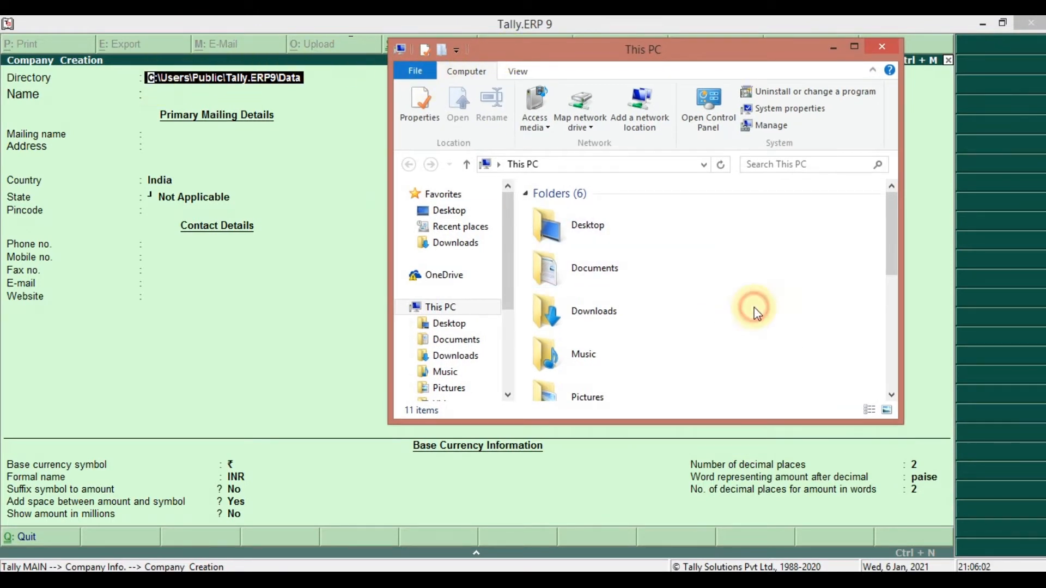
scroll(757, 305, "down", 6)
double_click(607, 205)
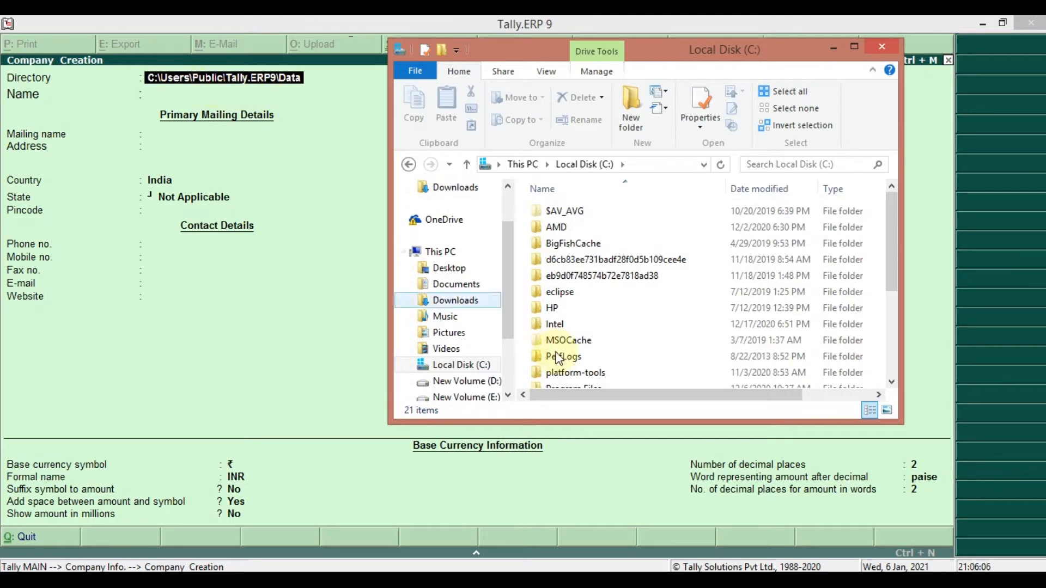
scroll(566, 356, "down", 3)
left_click(584, 361)
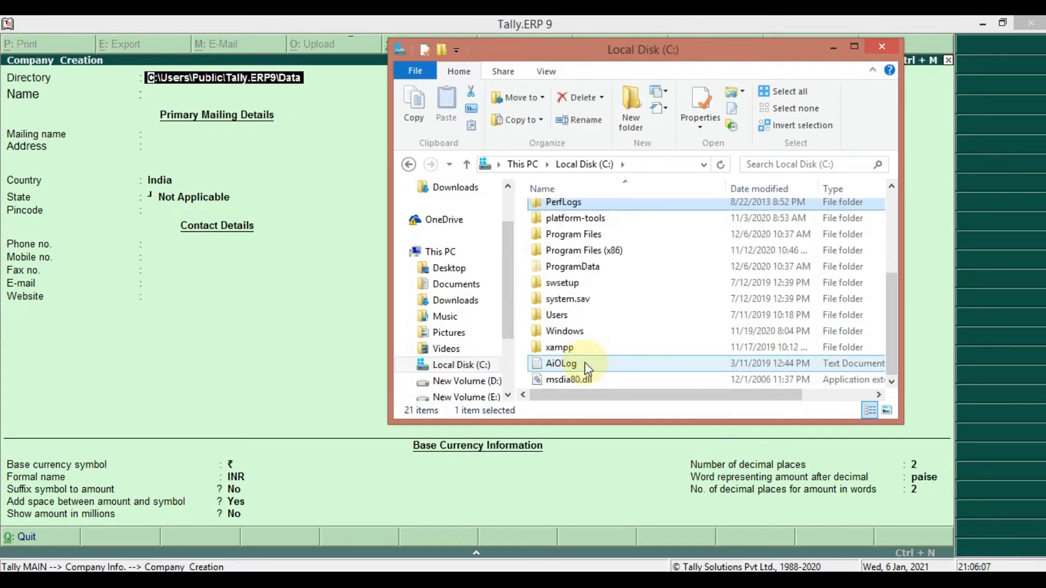
double_click(556, 315)
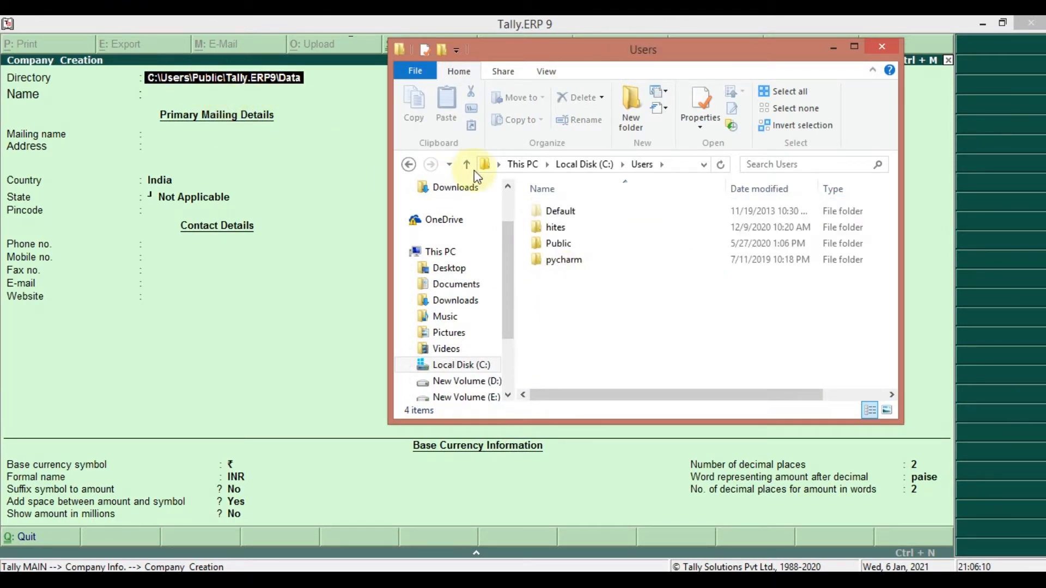
double_click(557, 243)
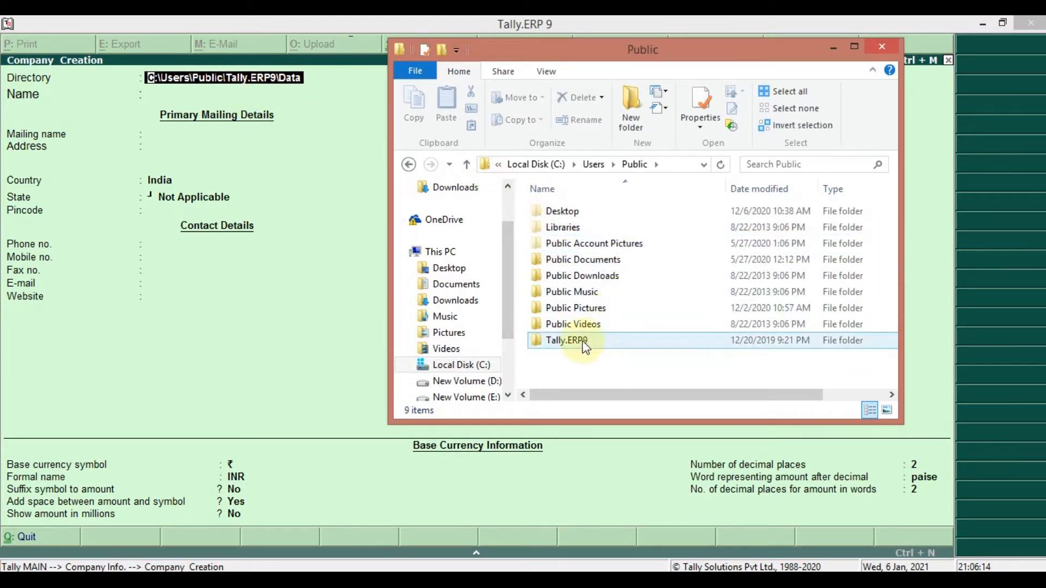
double_click(567, 340)
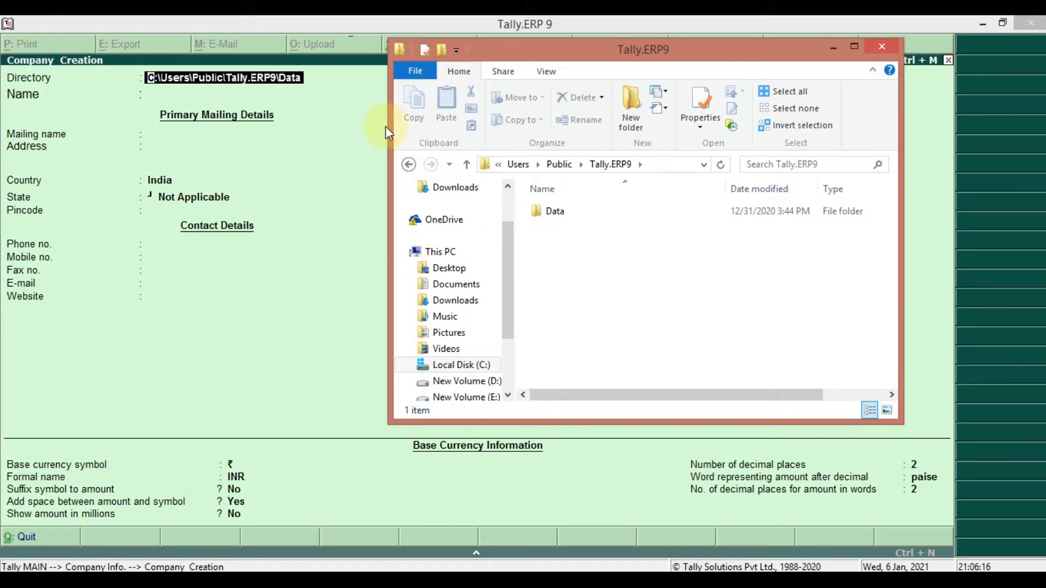
double_click(559, 211)
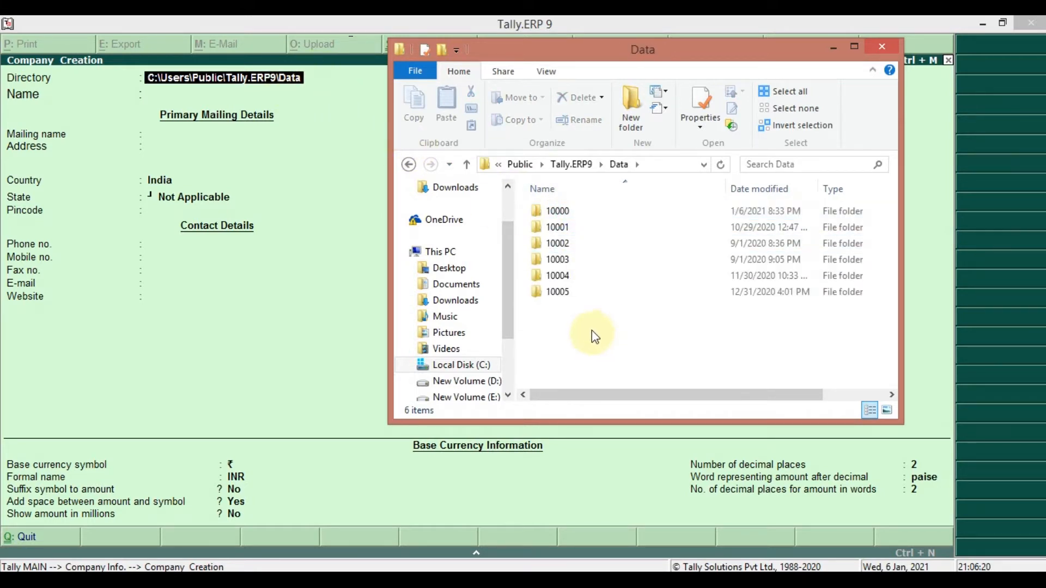
Select the company folders 10000–10005, deselect them, and close File Explorer
left_click_drag(648, 334, 559, 203)
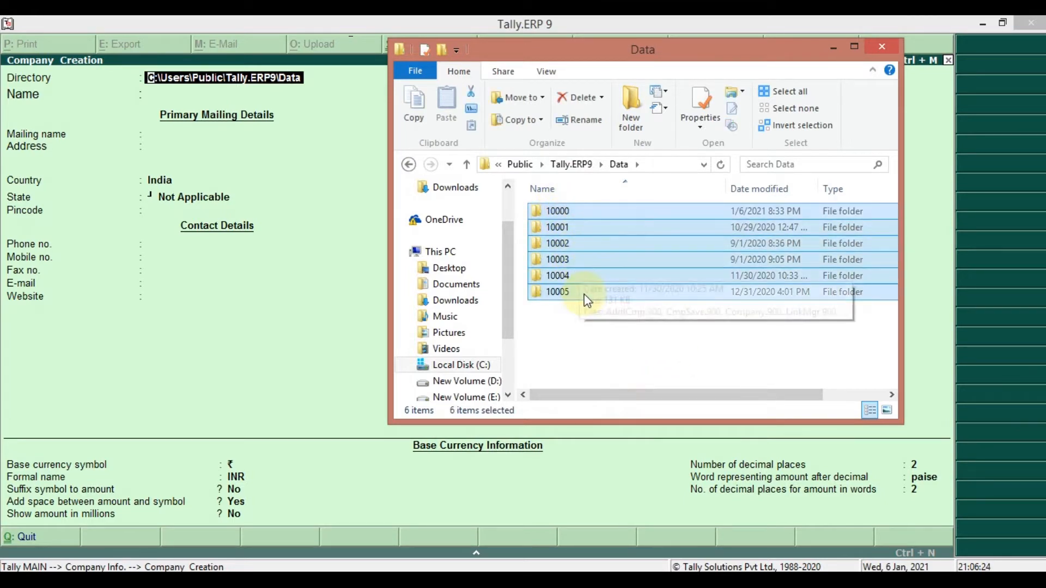
left_click(601, 322)
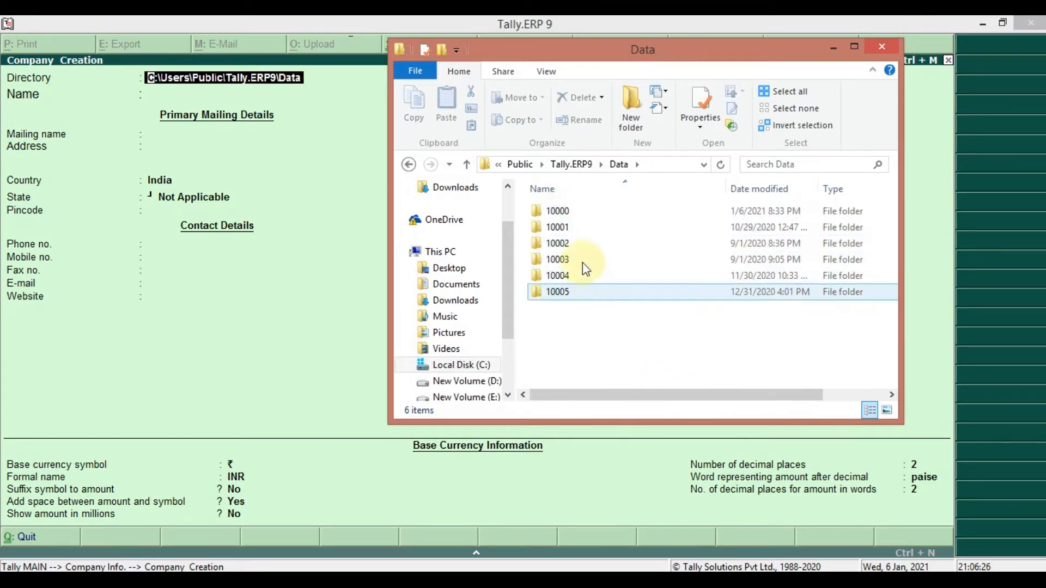
left_click(881, 50)
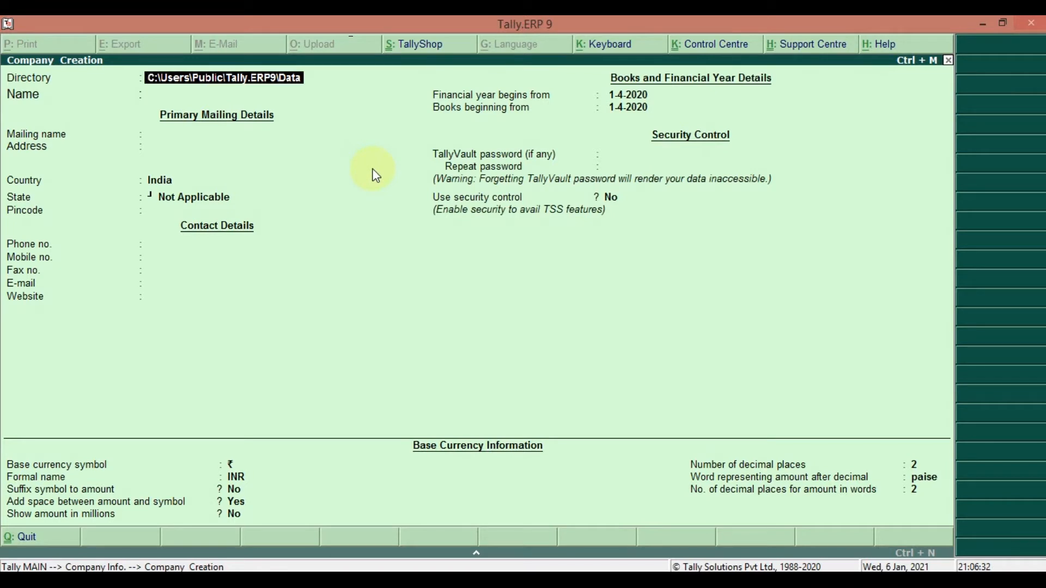
Name the company ABC Enterprises and accept the same mailing name
key("Return")
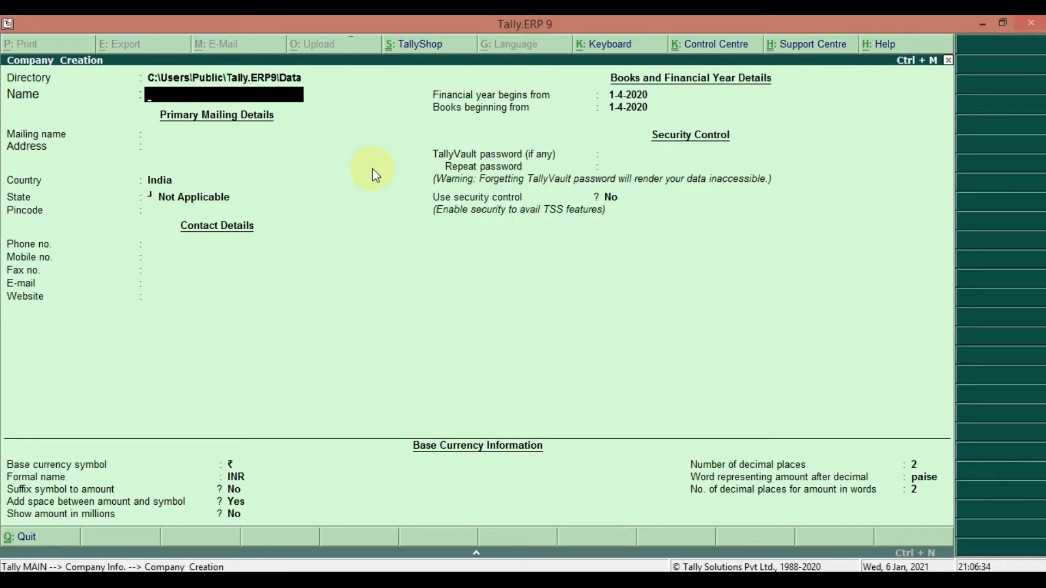
type("ABC Enterprises")
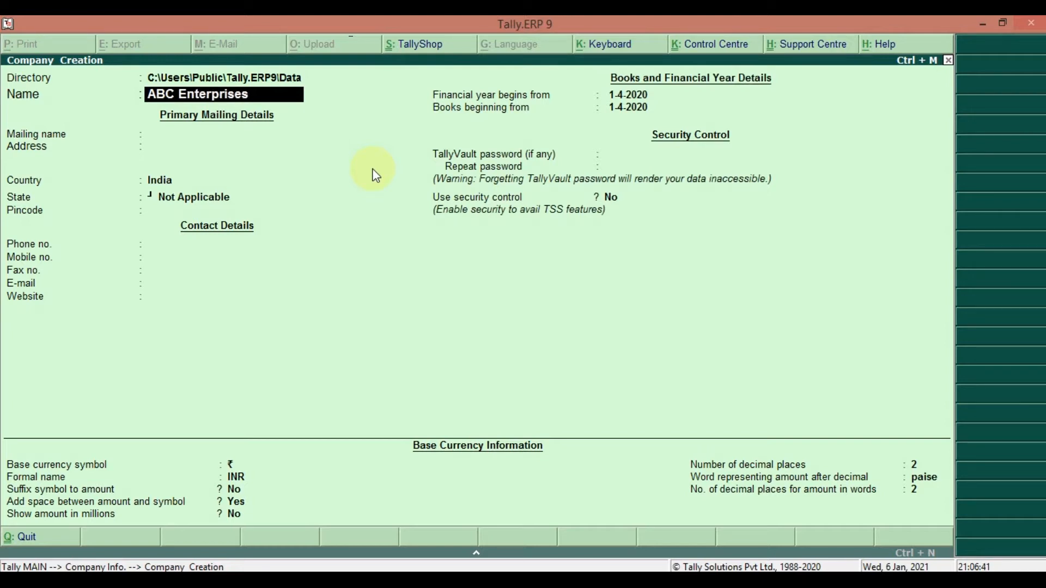
key("Return")
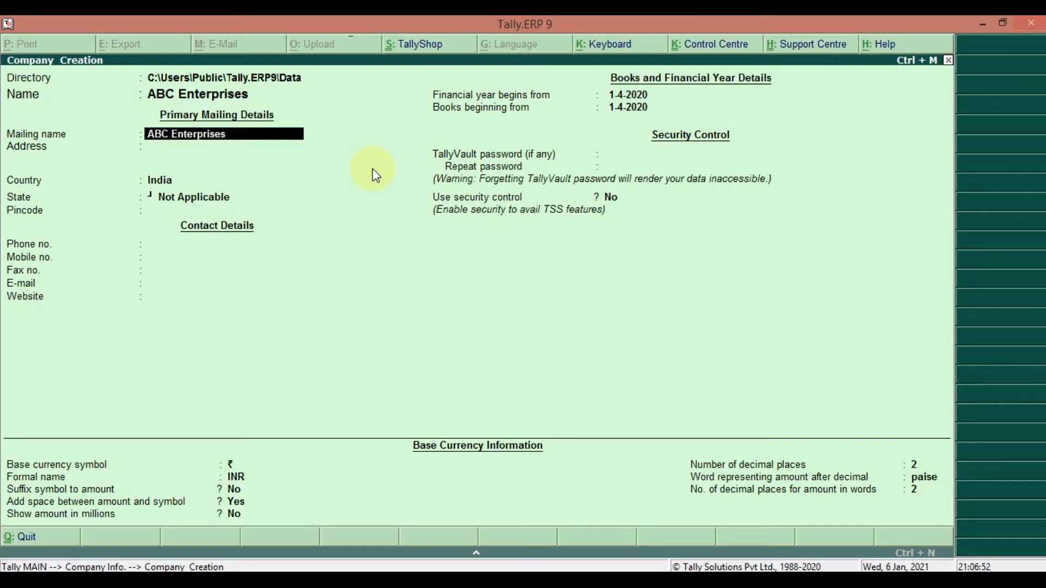
key("Return")
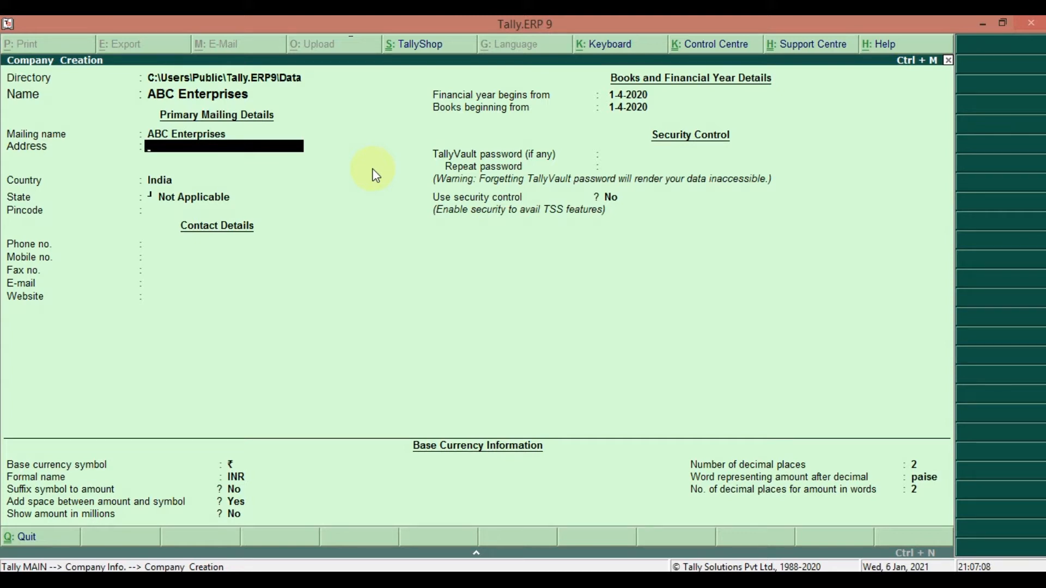
Leave the address blank and keep India as the country
key("Return")
key("Down")
key("Down")
key("Down")
key("Down")
key("Down")
key("Down")
key("Down")
key("Down")
key("Down")
key("Down")
key("Down")
key("Down")
key("Down")
key("Down")
key("Down")
key("Down")
key("Down")
key("Down")
key("Down")
key("Down")
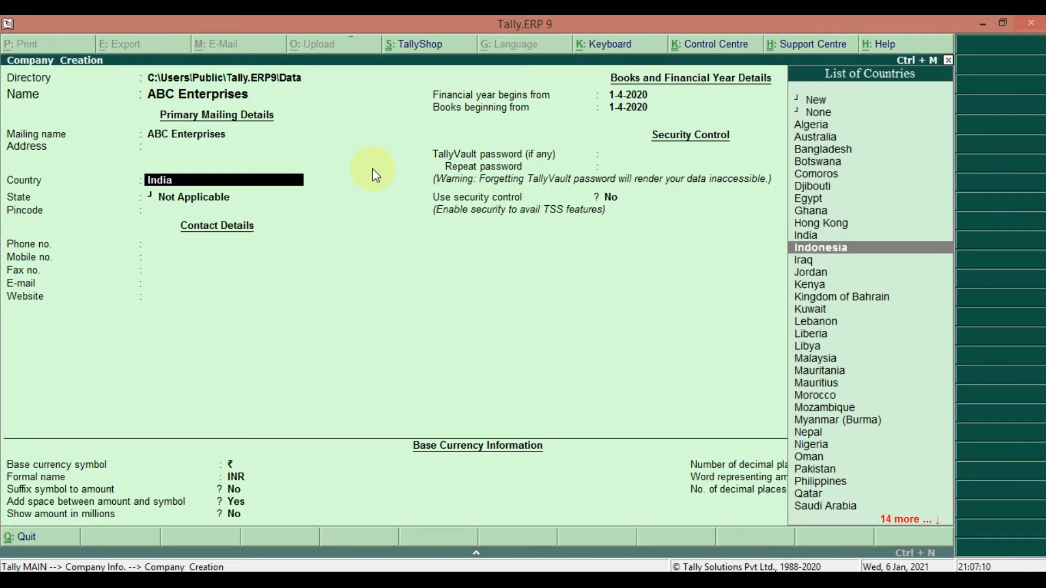
key("Up")
key("Up")
key("Up")
key("Up")
key("Up")
key("Up")
key("Up")
key("Up")
key("Up")
key("Up")
key("Up")
key("Up")
key("Up")
key("Up")
key("Up")
key("Up")
key("Up")
key("Up")
key("Up")
key("Up")
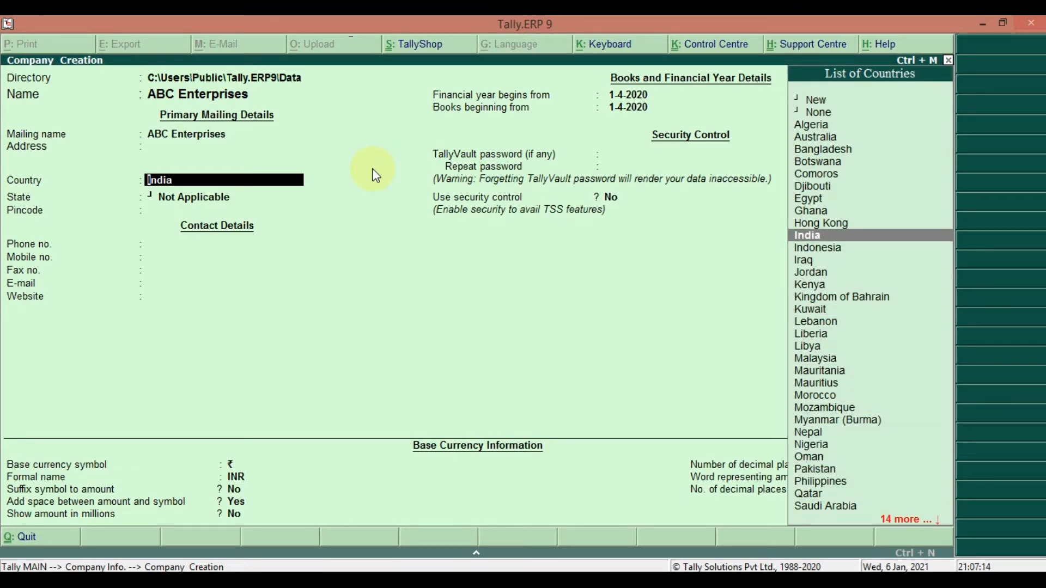
key("Return")
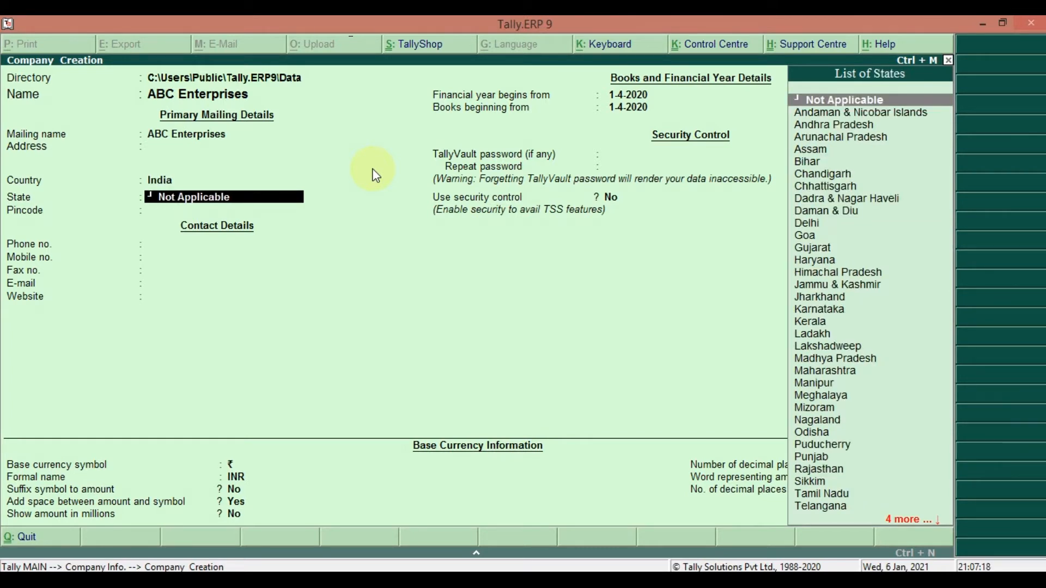
Choose Madhya Pradesh as the state and leave the pincode empty
key("Down")
key("Down")
key("Down")
key("Down")
key("Down")
key("Down")
key("Down")
key("Down")
key("Down")
key("Down")
key("Down")
key("Down")
key("Down")
key("Down")
key("Down")
key("Down")
key("Down")
key("Down")
key("Down")
key("Down")
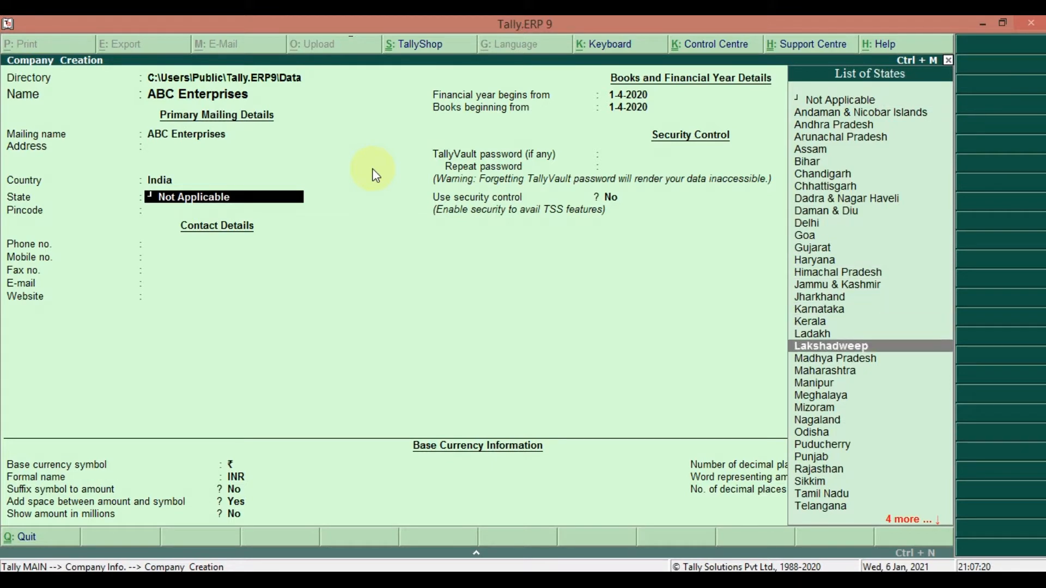
key("Down")
key("Up")
key("Up")
key("Up")
key("Up")
key("Up")
key("Up")
key("Up")
key("Up")
key("Up")
key("Up")
key("Up")
key("Up")
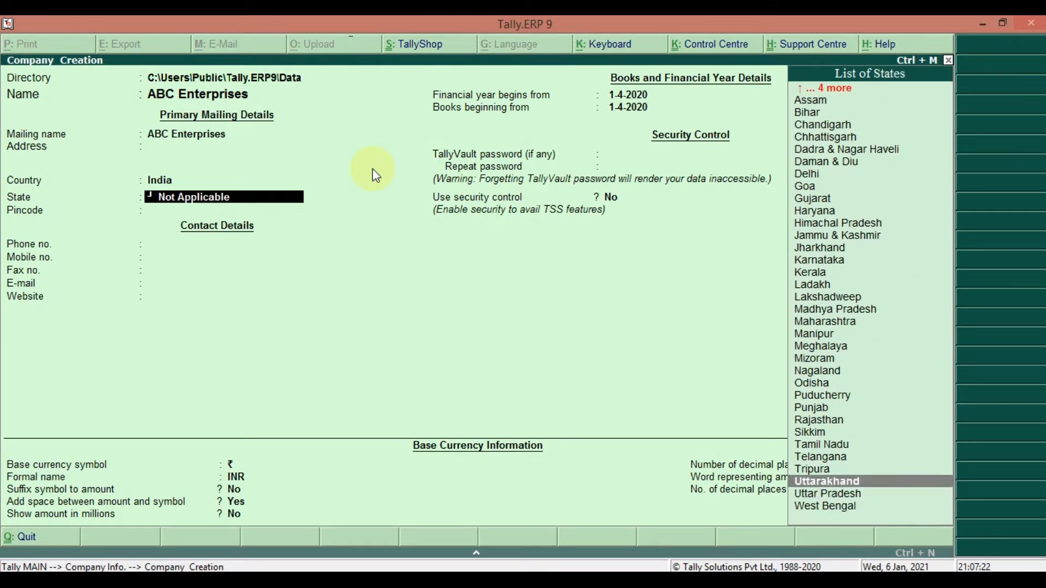
key("Up")
key("Up")
key("Up")
key("Return")
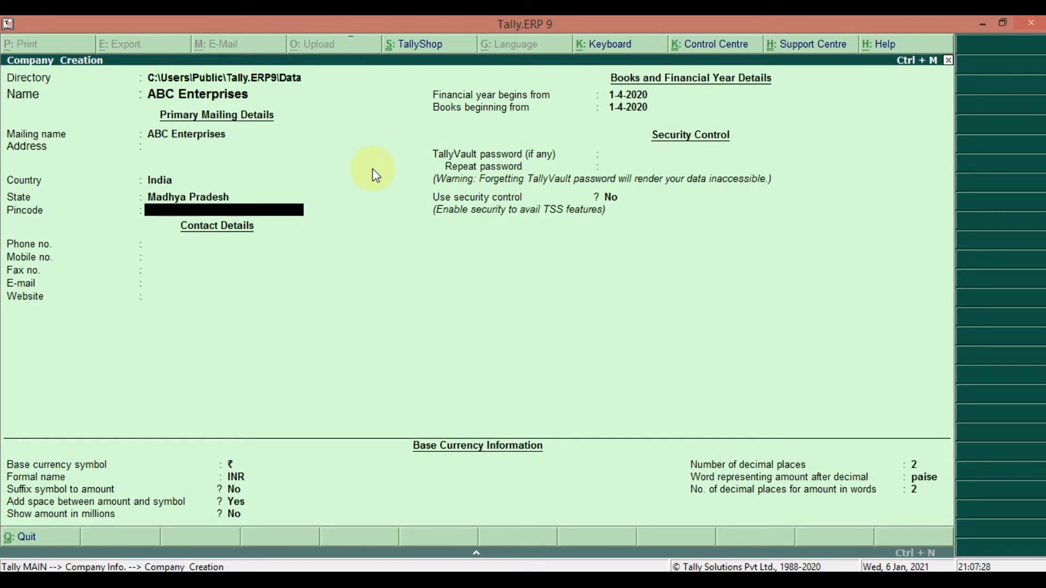
key("Return")
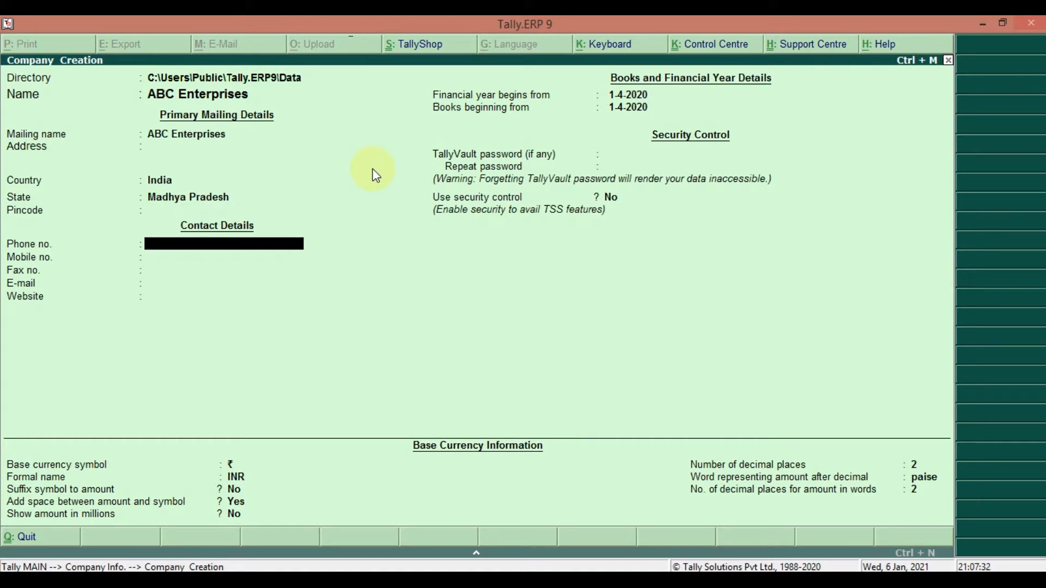
Leave phone, mobile and fax blank, enter the company's e-mail address, and skip the website
key("Return")
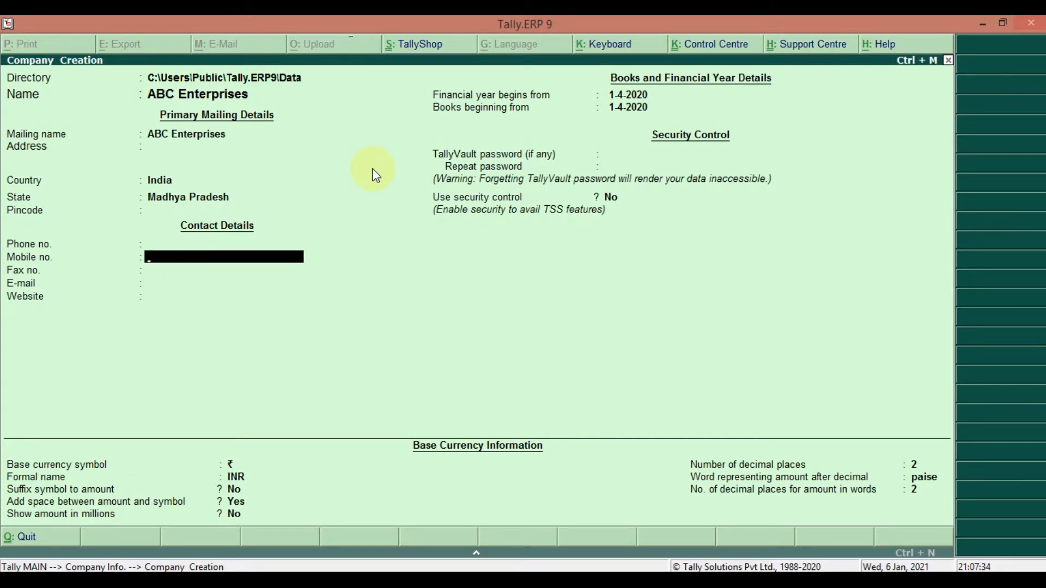
key("BackSpace")
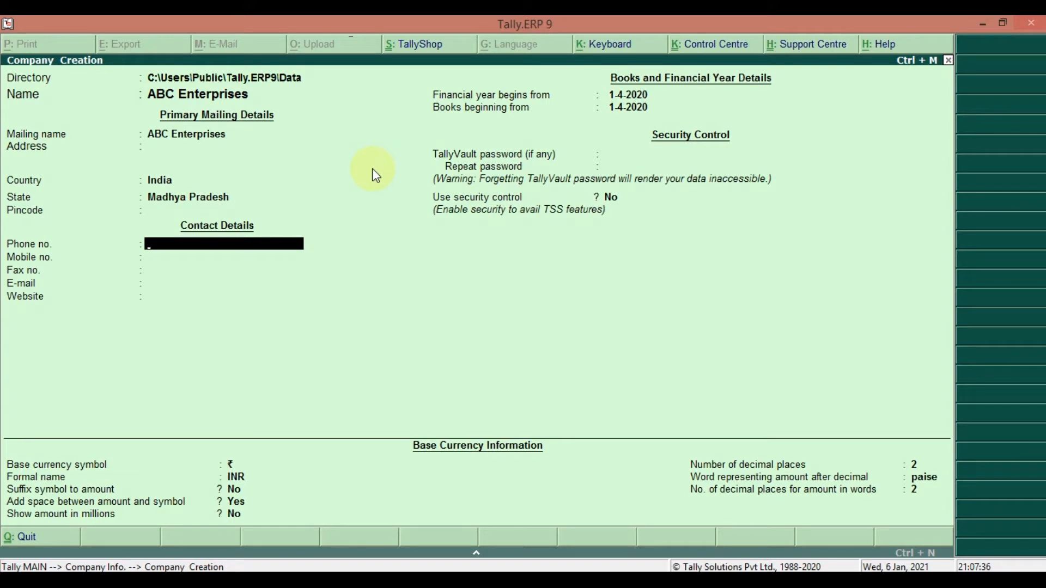
key("Return")
key("Return")
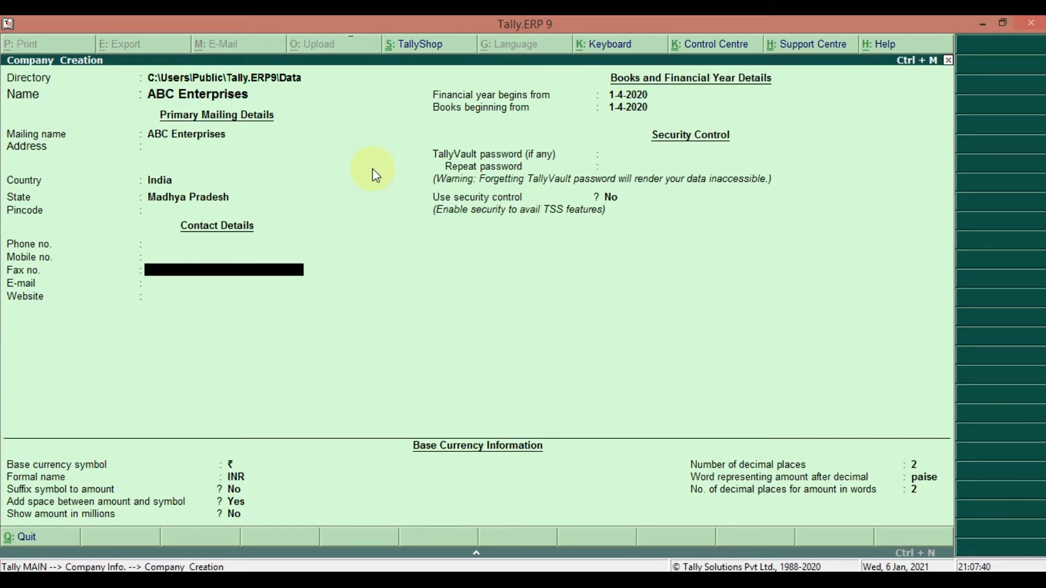
key("Return")
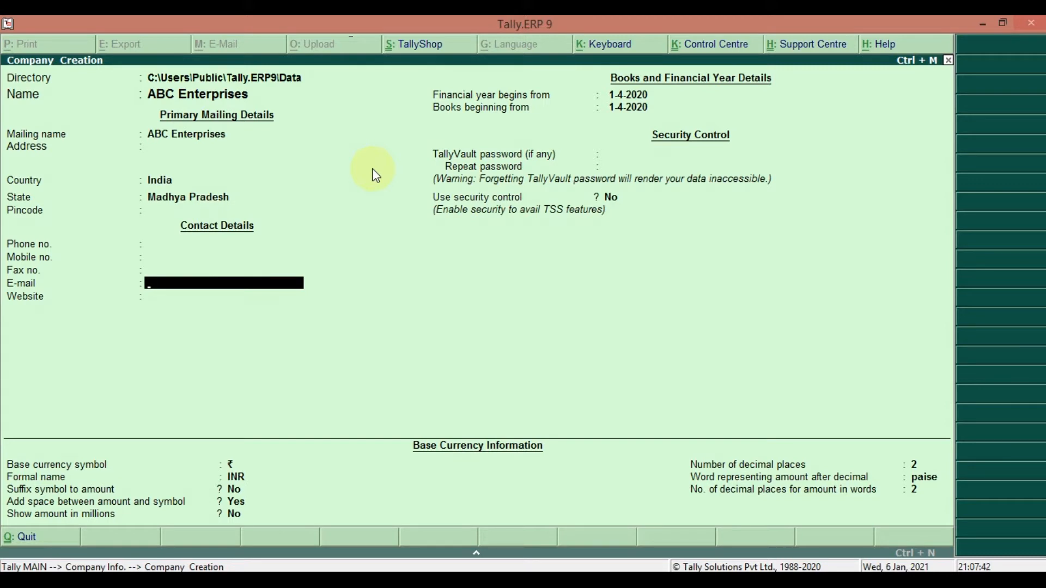
key("Return")
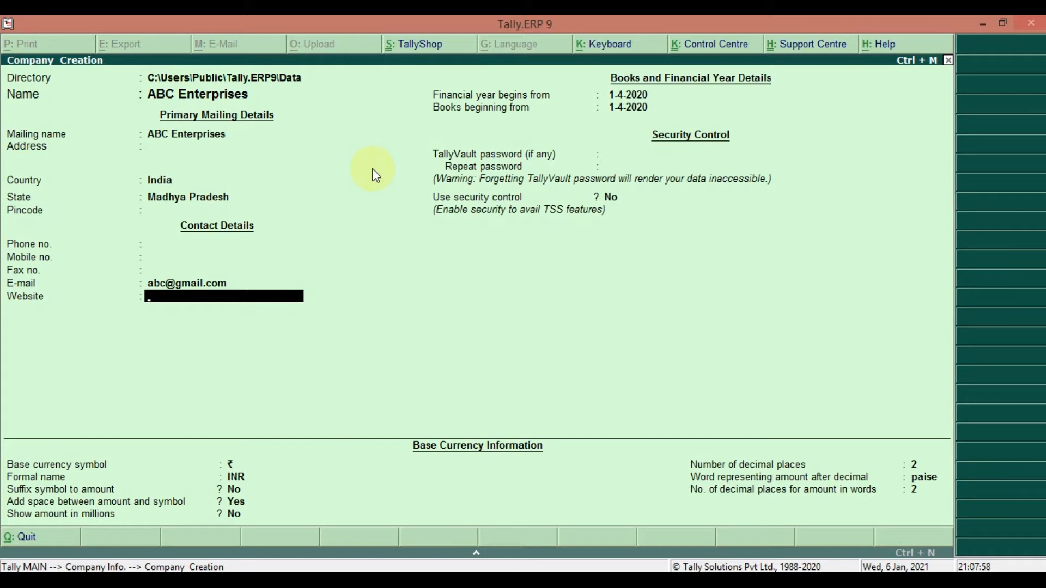
key("Return")
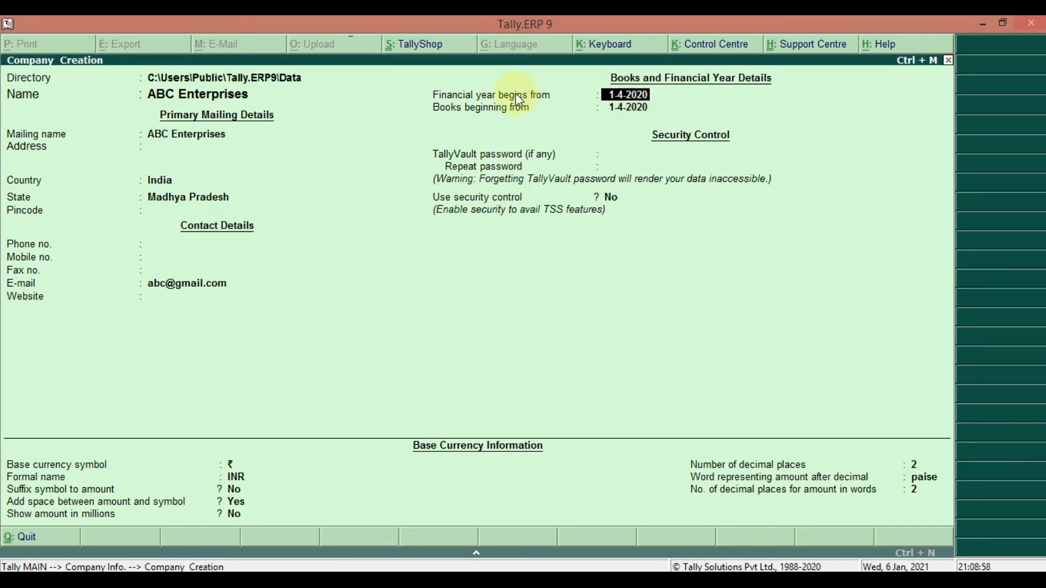
Keep 1-4-2020 for both the financial year start and books beginning date
left_click(635, 109)
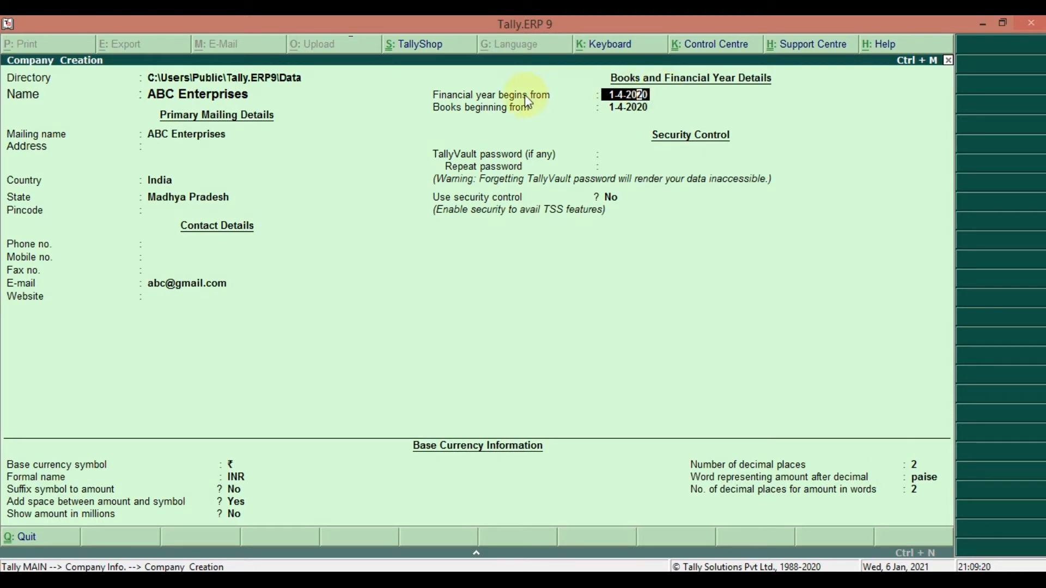
left_click(626, 110)
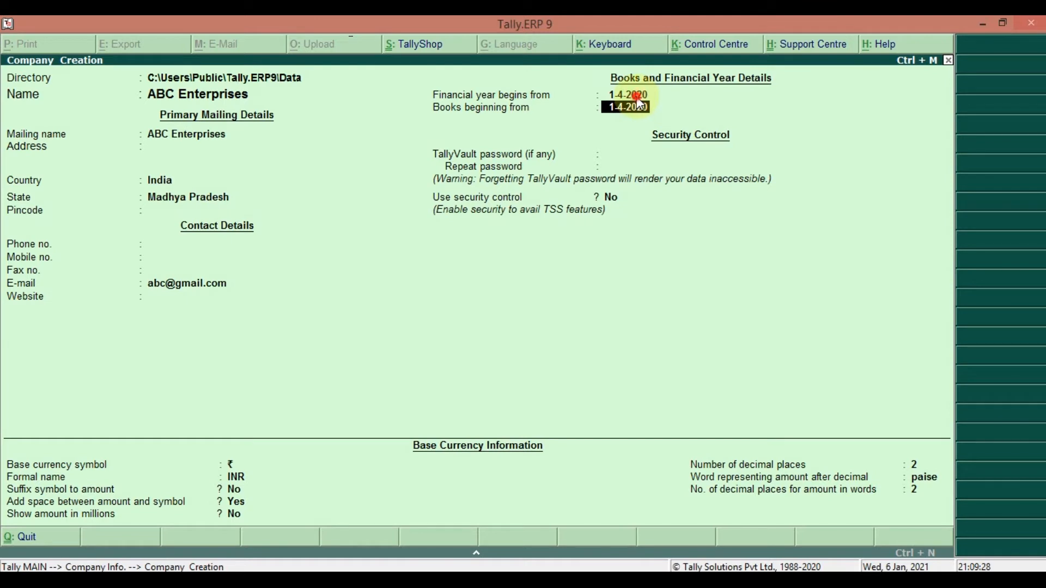
left_click(637, 97)
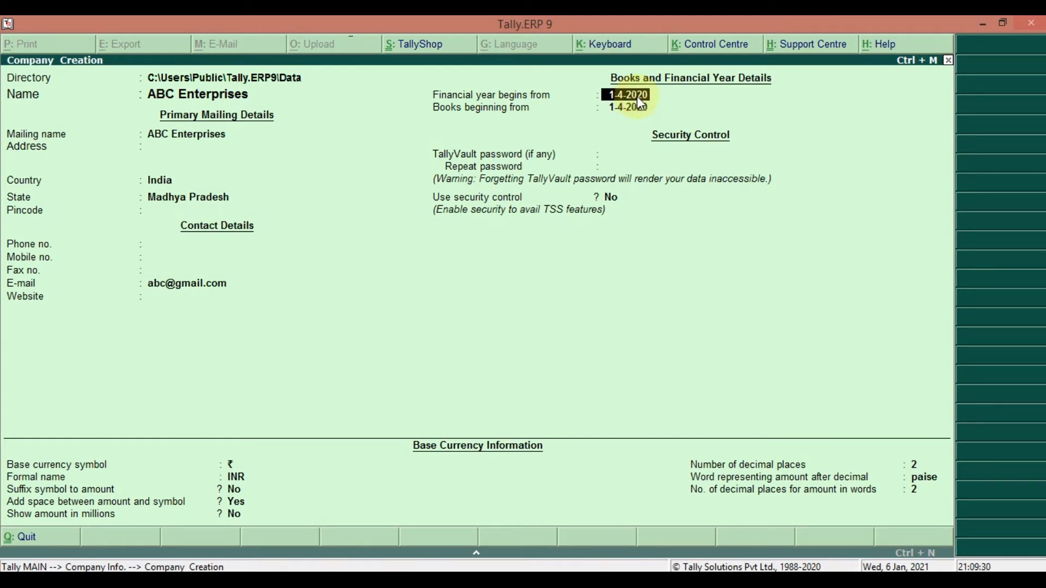
left_click(638, 108)
left_click(641, 108)
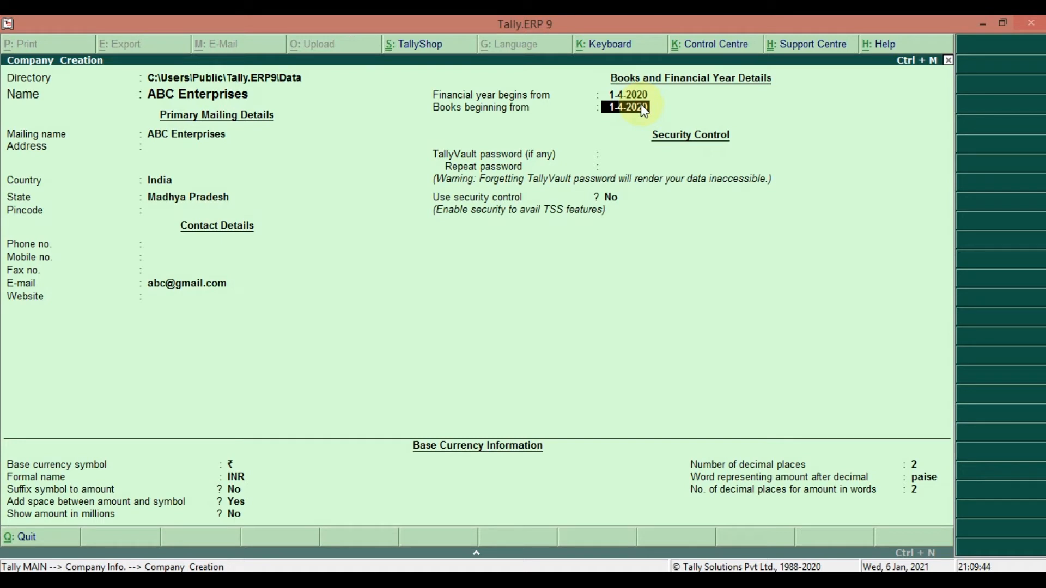
key("Return")
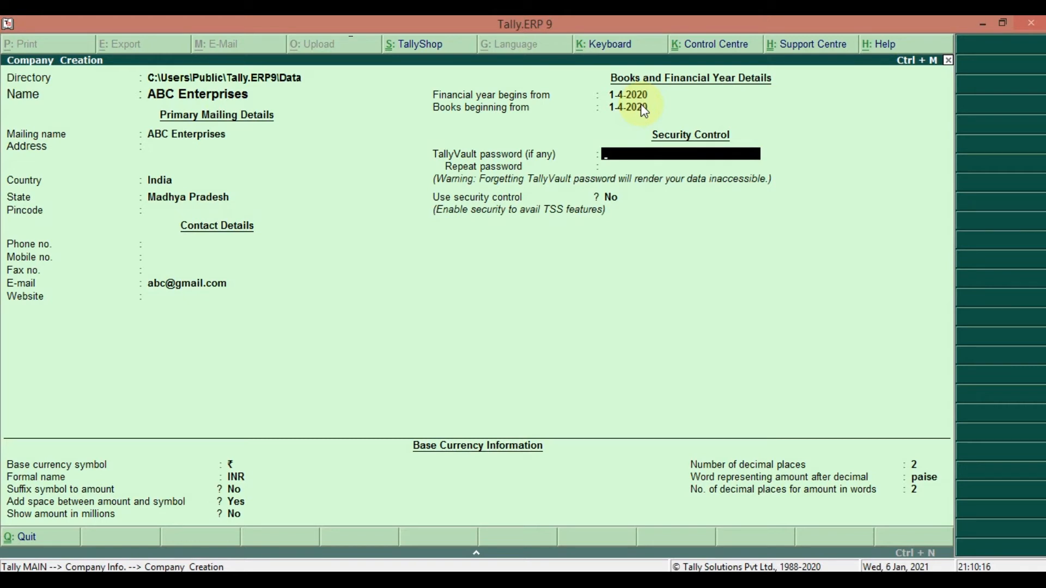
Leave the TallyVault password empty and keep Use security control at No
key("Return")
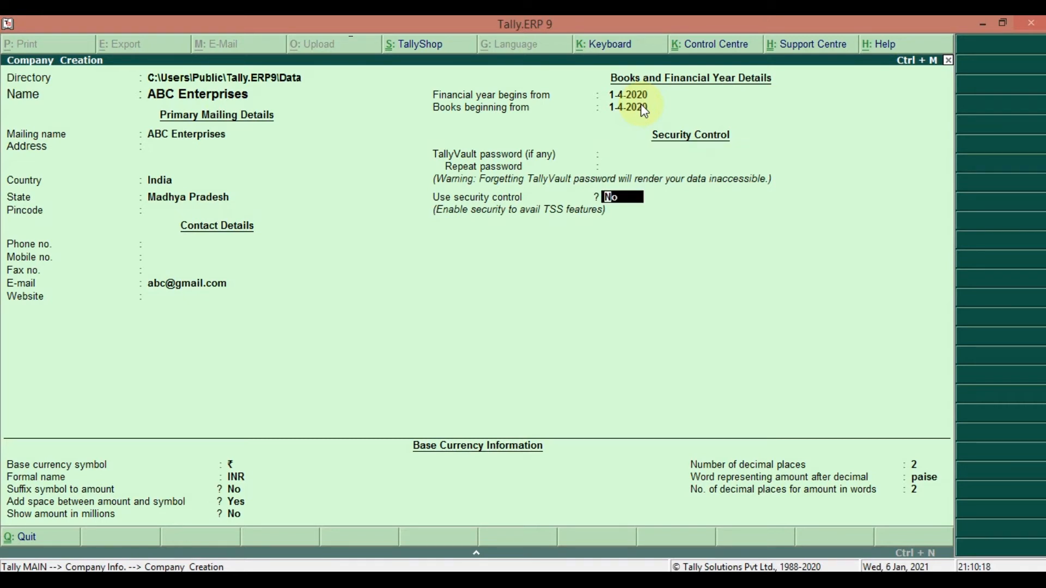
key("BackSpace")
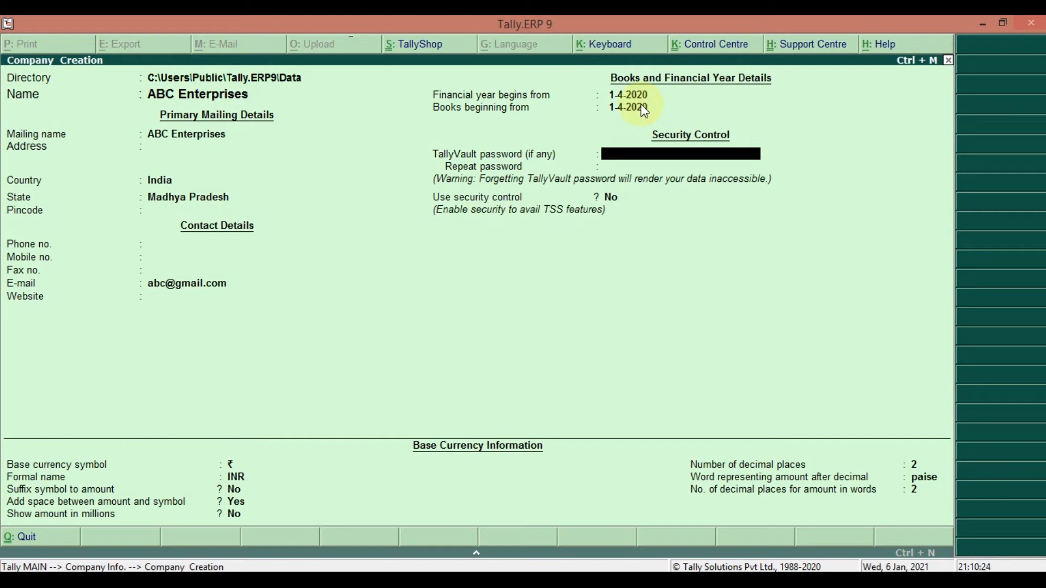
key("Return")
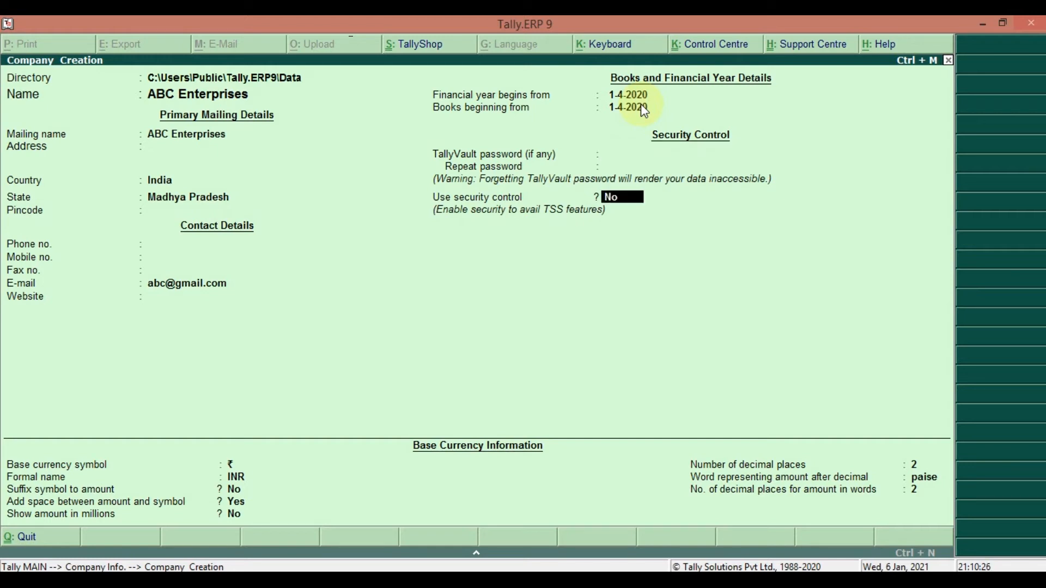
key("Return")
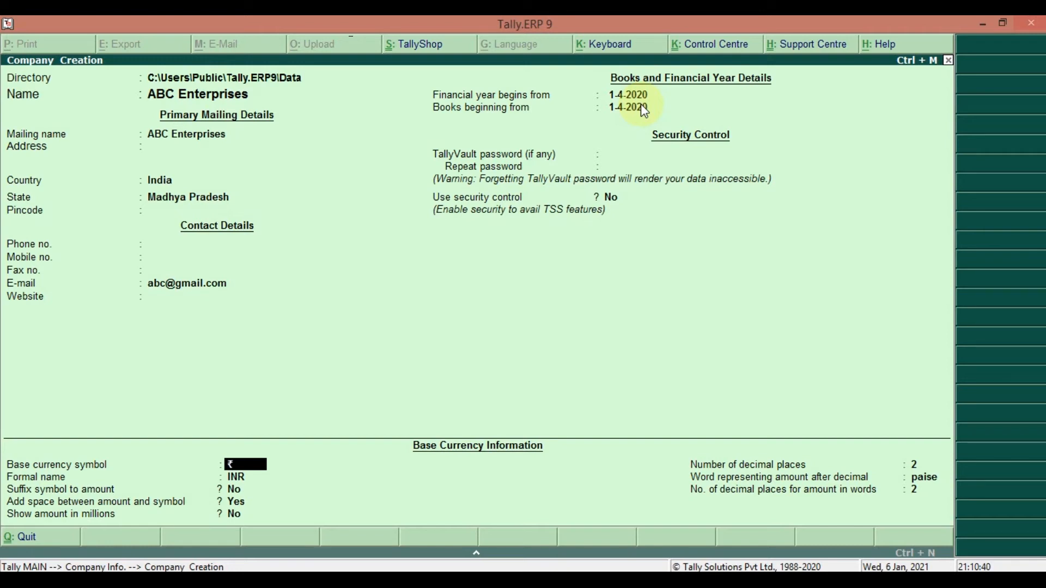
Accept ₹ symbol and INR name, prefixed with a space, and amounts not in millions
key("Return")
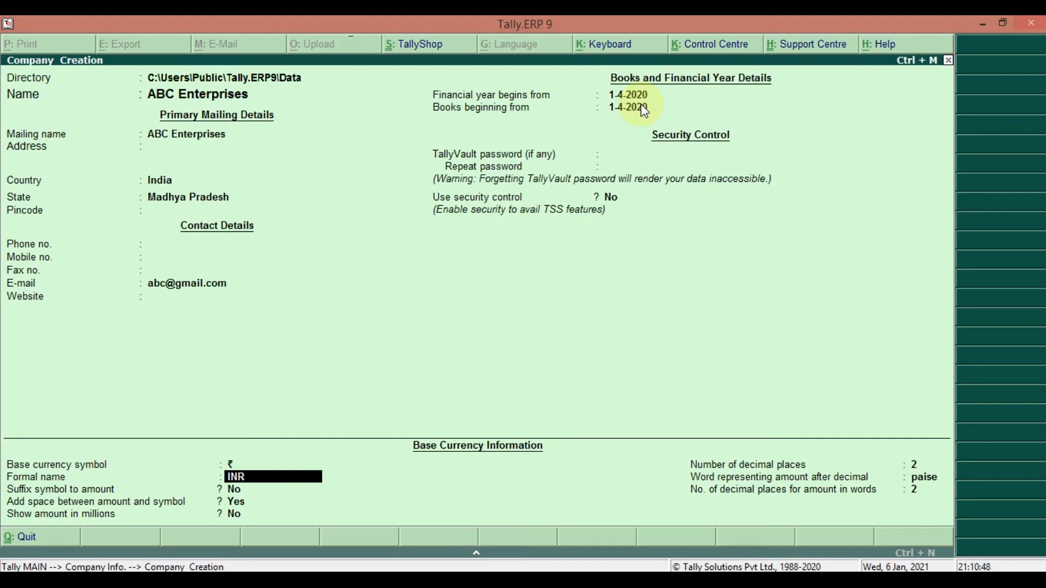
key("Return")
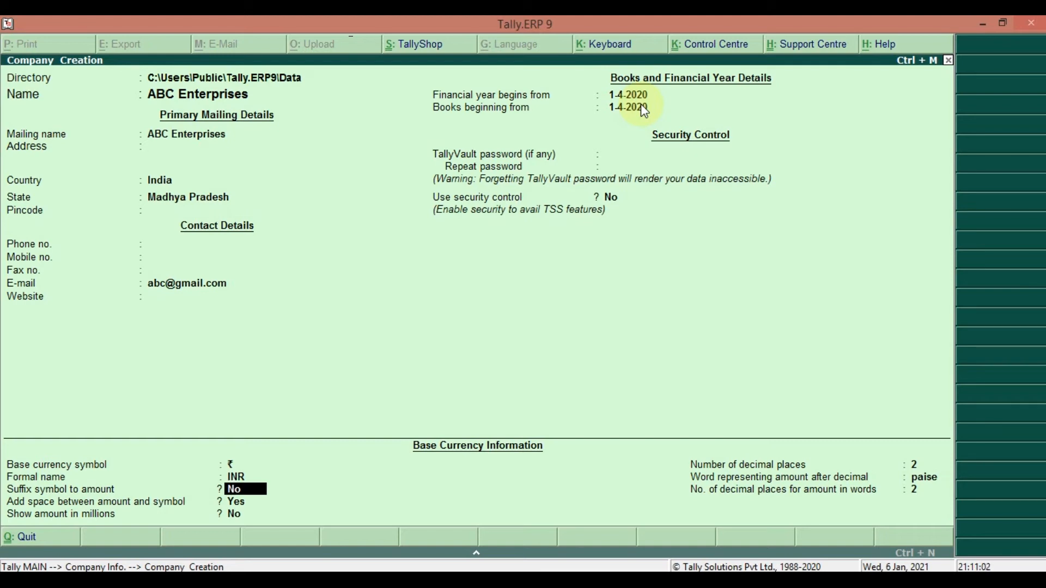
key("Return")
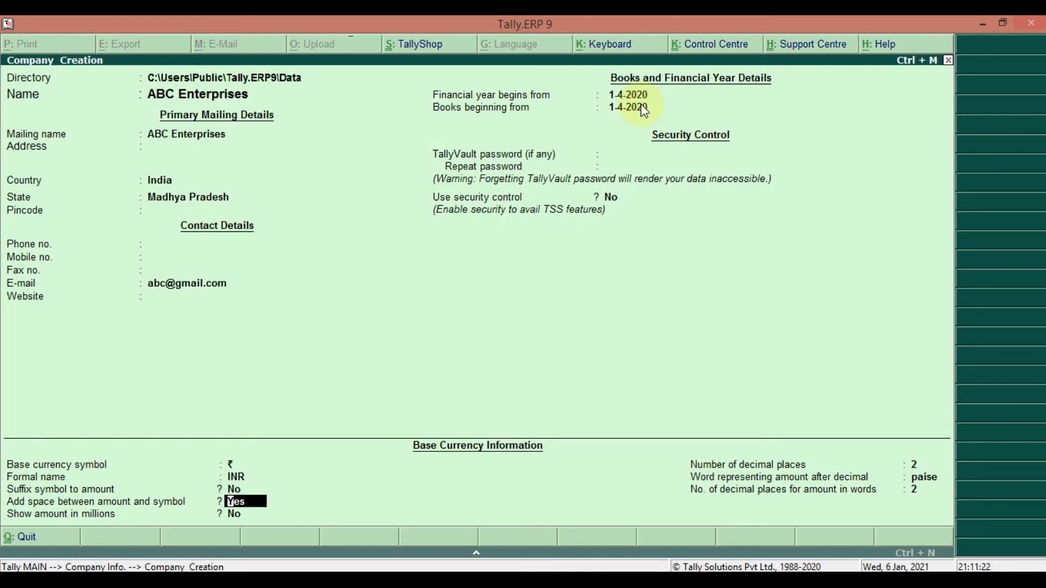
key("Return")
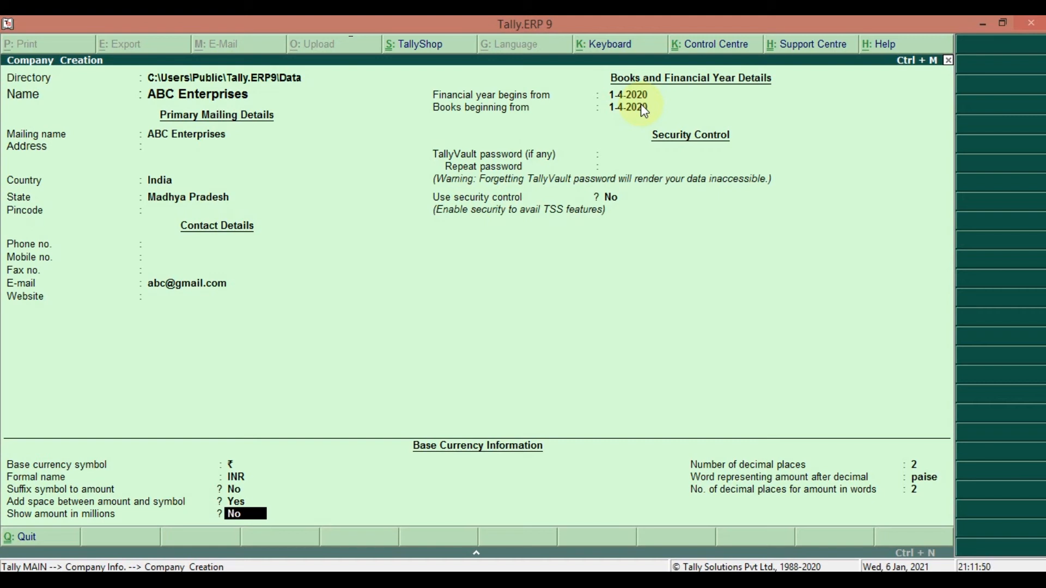
key("Return")
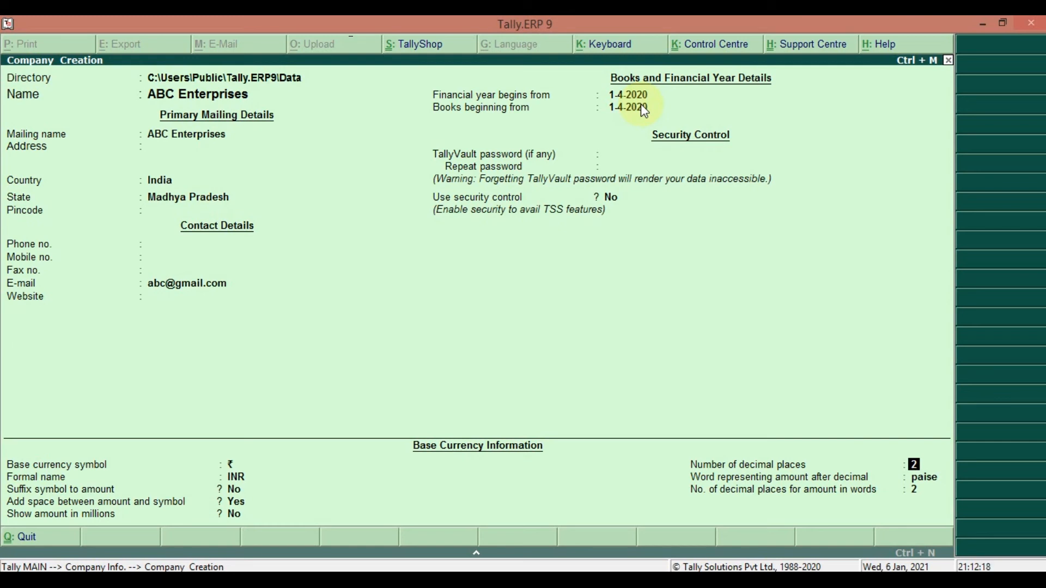
Accept 2 decimal places with paise after the decimal, revisiting the amount-in-words decimals
key("Return")
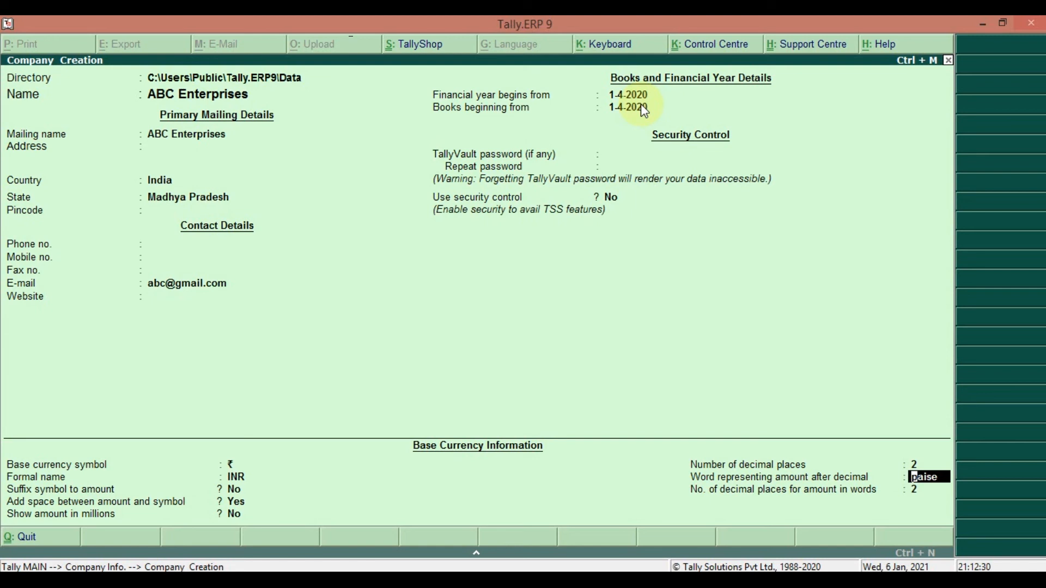
key("Return")
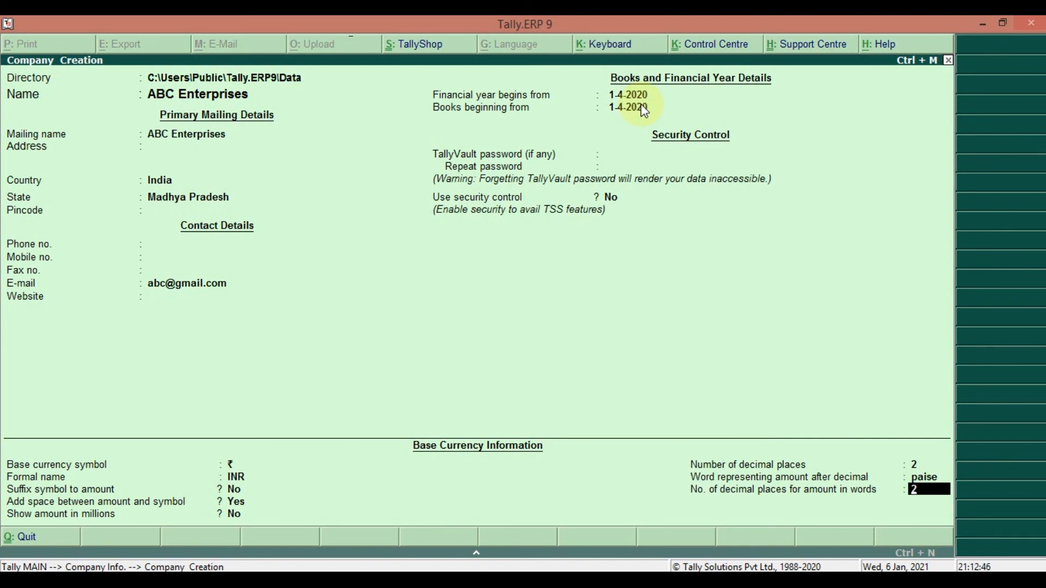
key("Up")
key("Return")
key("Return")
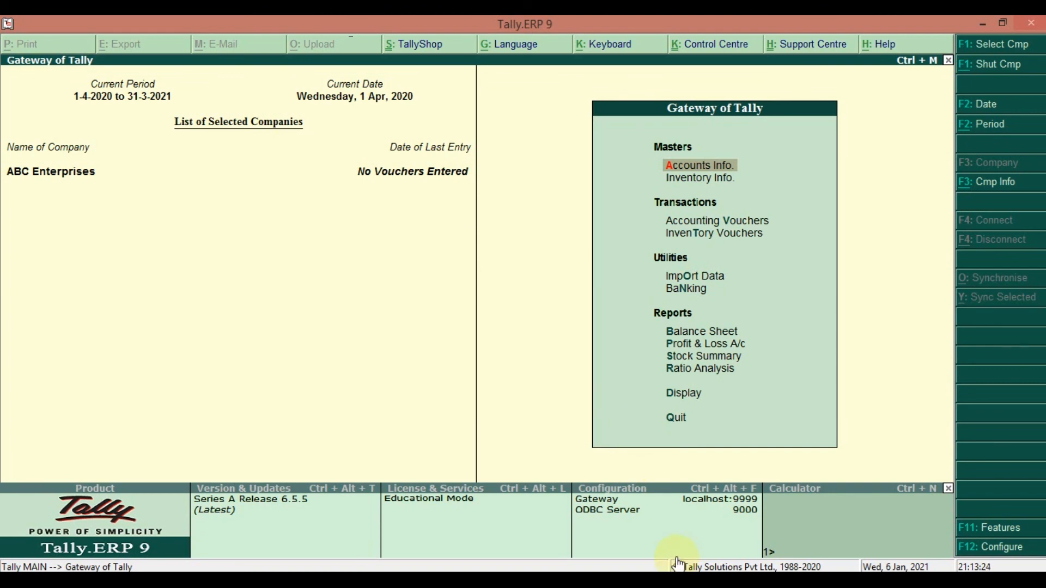
left_click(678, 580)
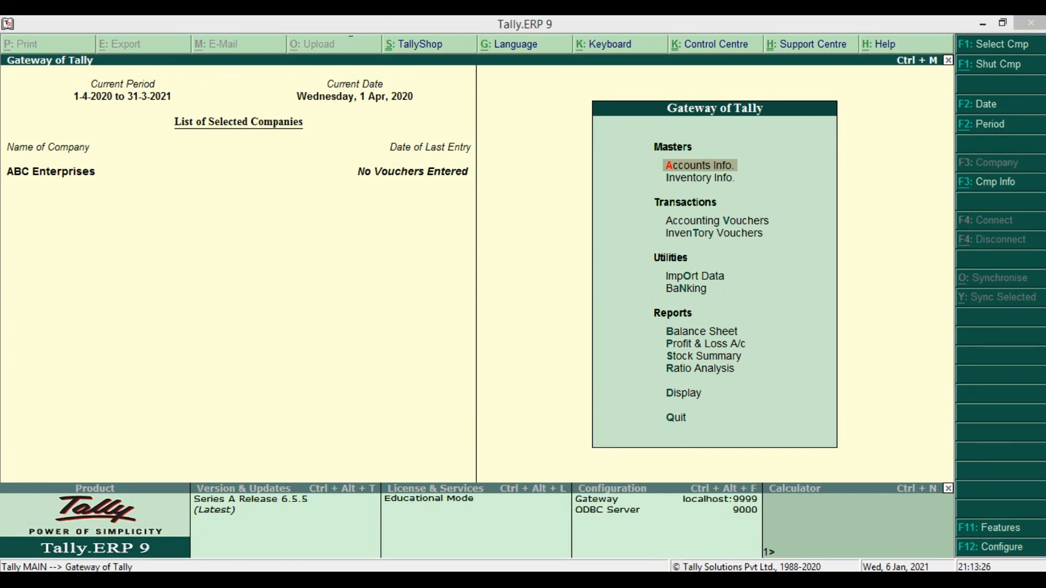